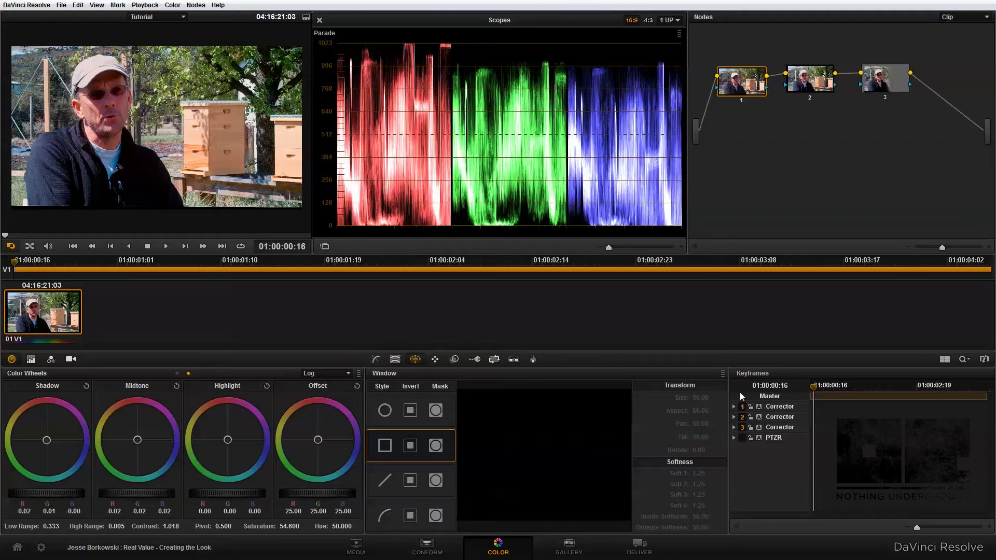
Step: Add a new corrector node and insert it on the link after node 3
right_click(774, 178)
mouse_move(825, 189)
left_click(906, 193)
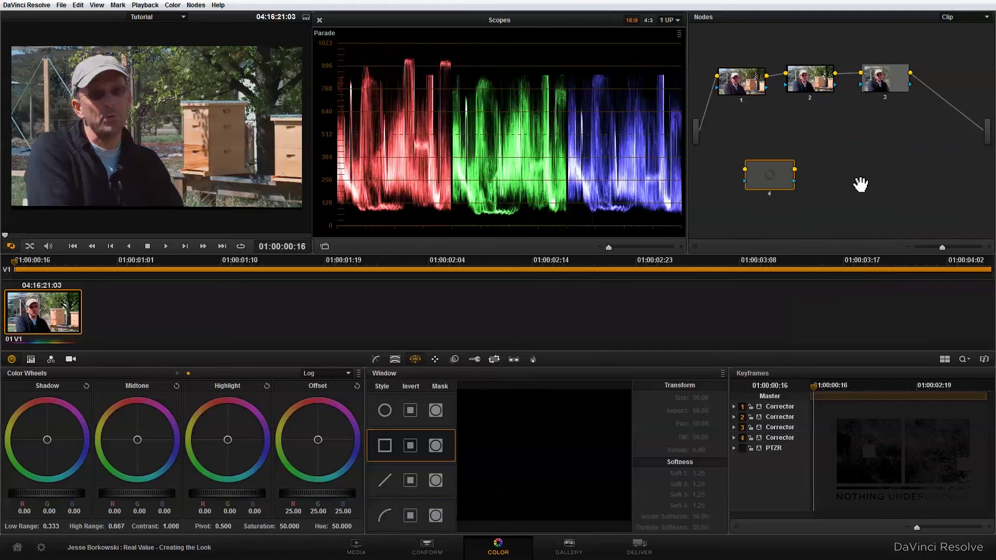
left_click_drag(777, 176, 953, 105)
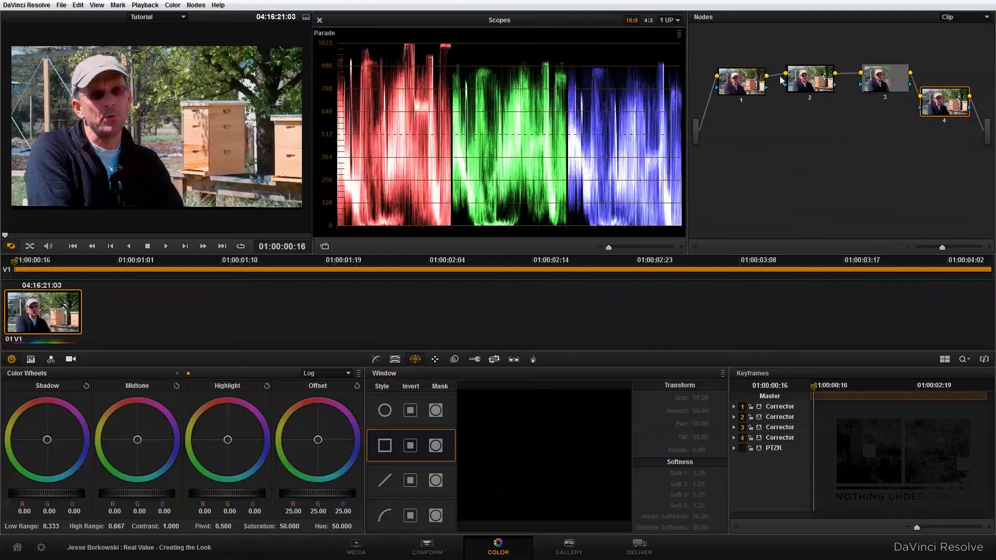
Step: Rearrange nodes 1–4 into a tidy row, with node 4 beside node 3
left_click_drag(807, 78, 720, 73)
left_click_drag(867, 79, 846, 71)
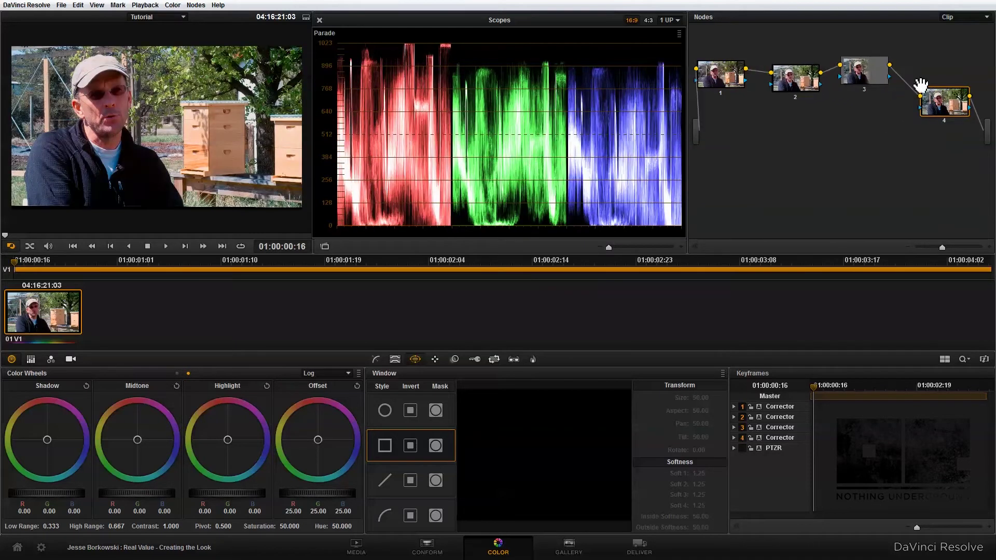
left_click_drag(937, 101, 921, 83)
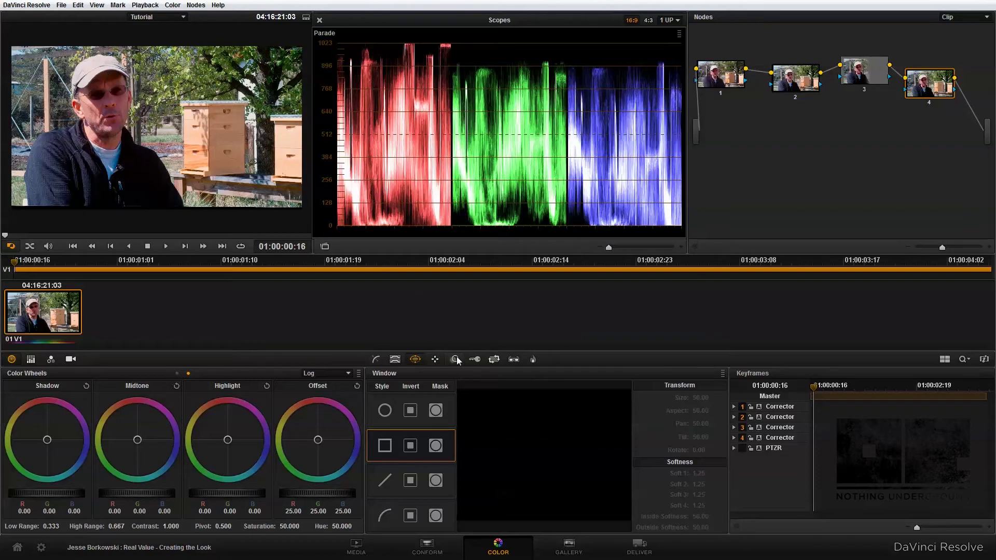
Step: Add a circular window to node 4 and shrink it over the interviewee's face
left_click(384, 409)
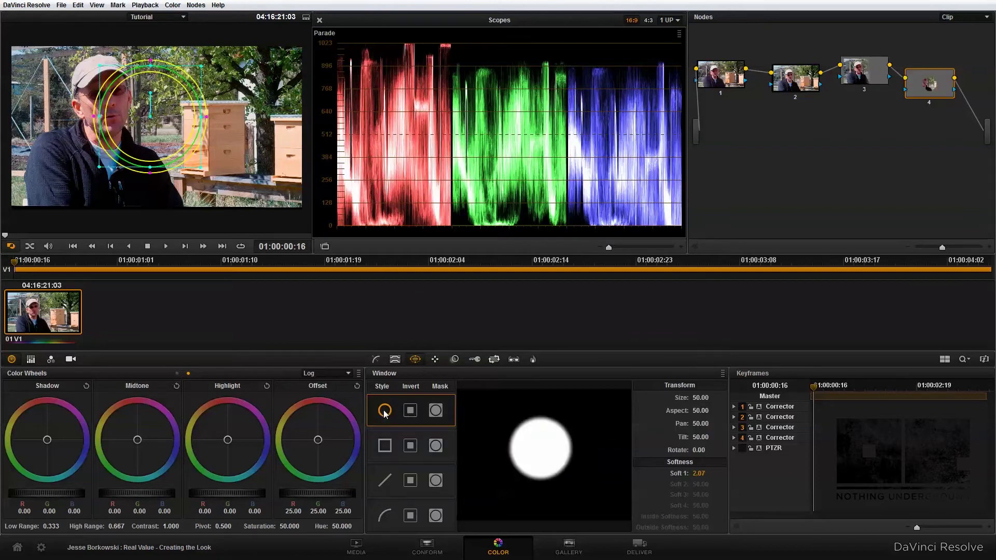
left_click_drag(201, 167, 114, 95)
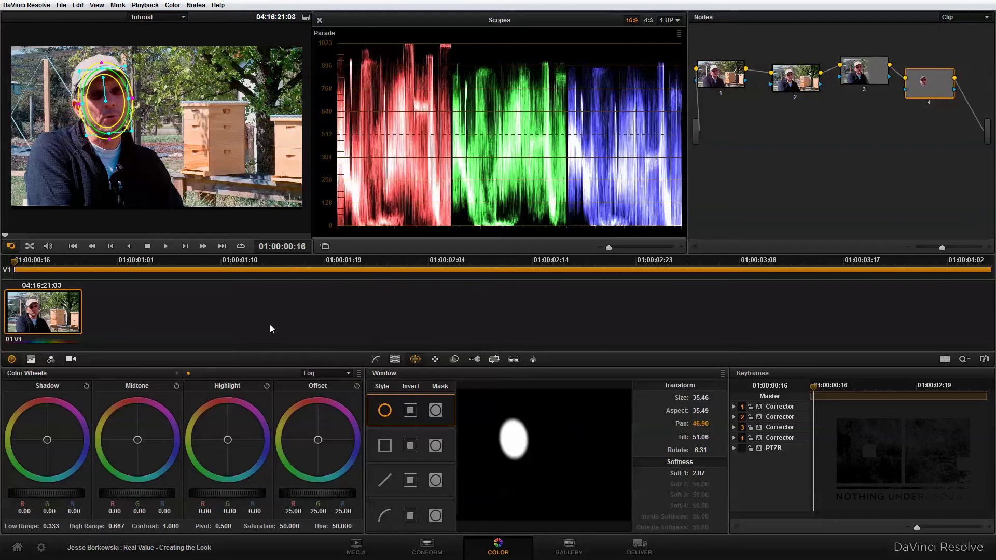
left_click(338, 371)
Step: Switch to 3 Way Color wheels, raise Gamma to 0.04 and lower Gain to 0.96
left_click(337, 381)
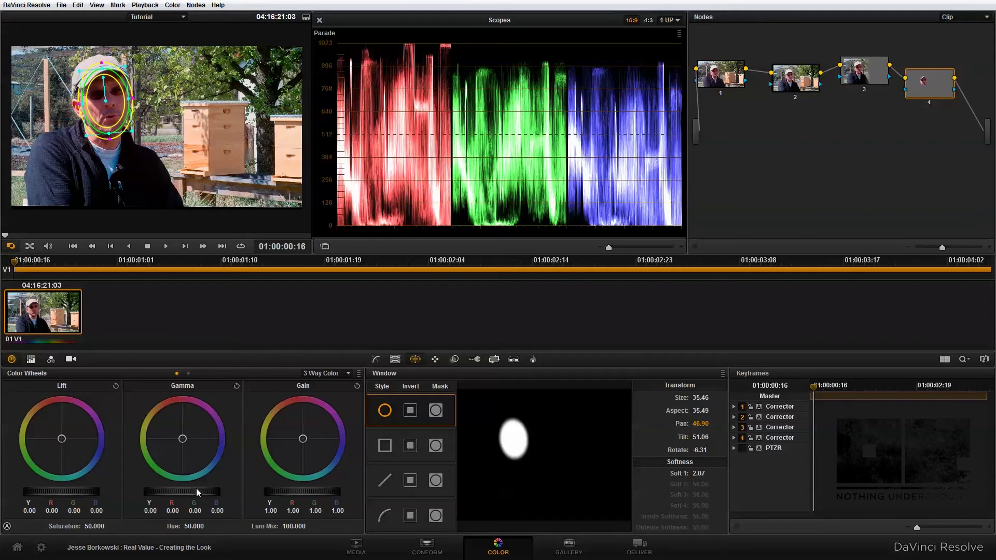
left_click_drag(211, 489, 235, 485)
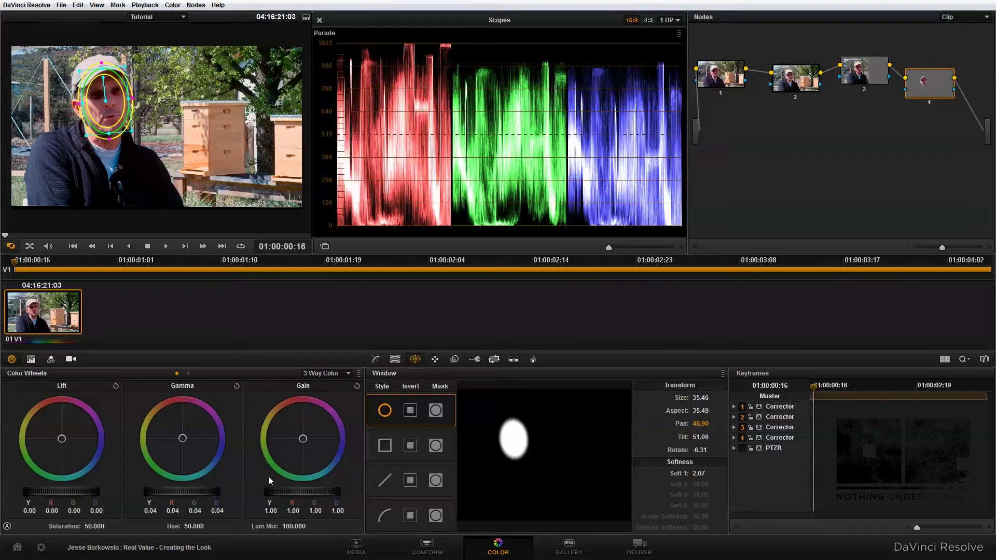
left_click_drag(321, 490, 297, 486)
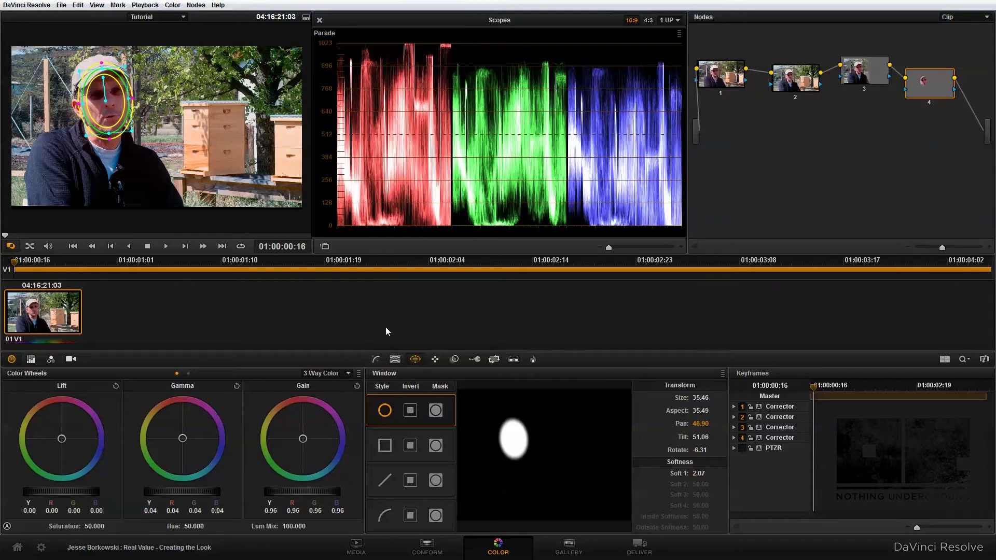
Step: Toggle node 4 off and back on to compare, then move the Scopes window aside
key("ctrl+d")
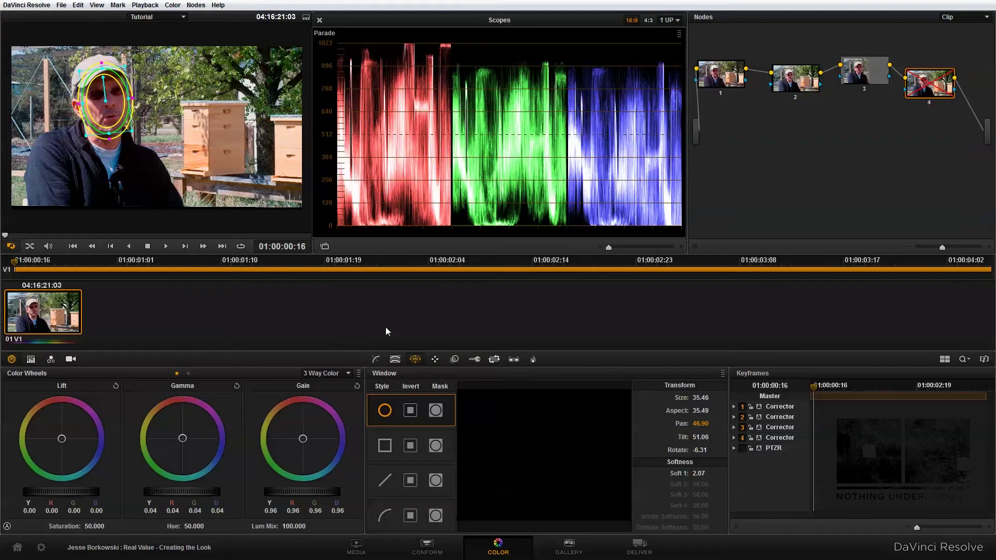
key("ctrl+d")
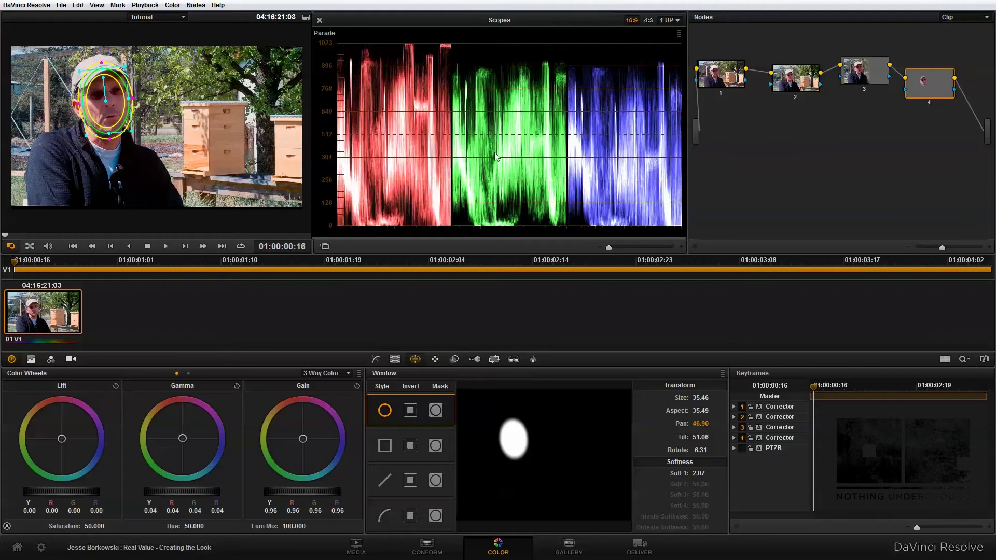
left_click_drag(462, 19, 995, 208)
Step: Enlarge the viewer and display the image at actual size
left_click(305, 18)
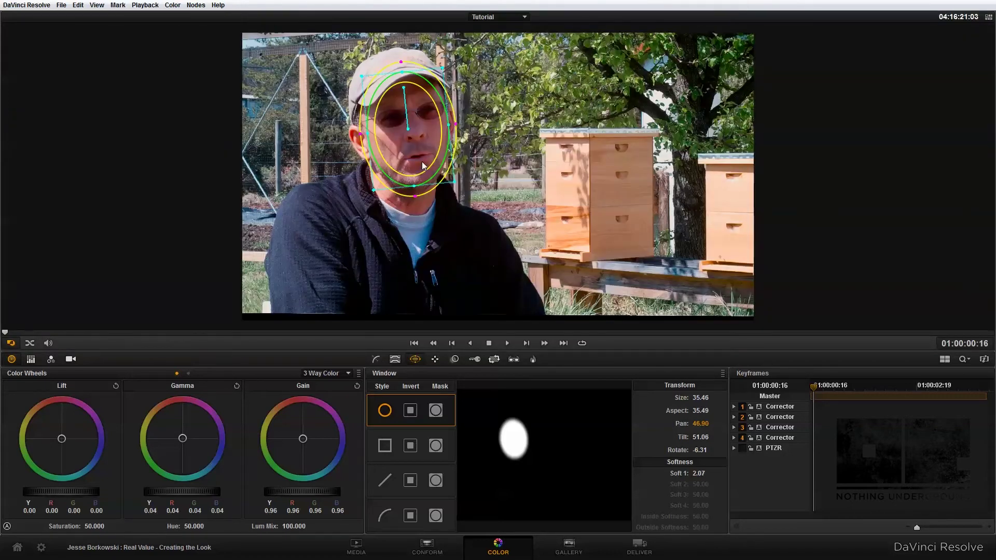
right_click(423, 161)
left_click(477, 231)
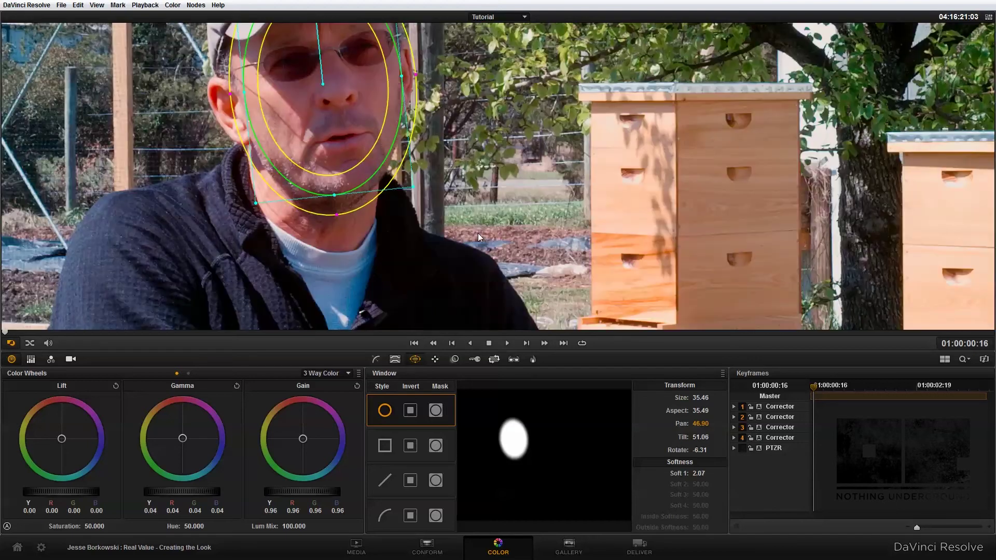
Step: Lower node 4's Blur Radius to 0.47 to sharpen the face slightly
left_click(454, 360)
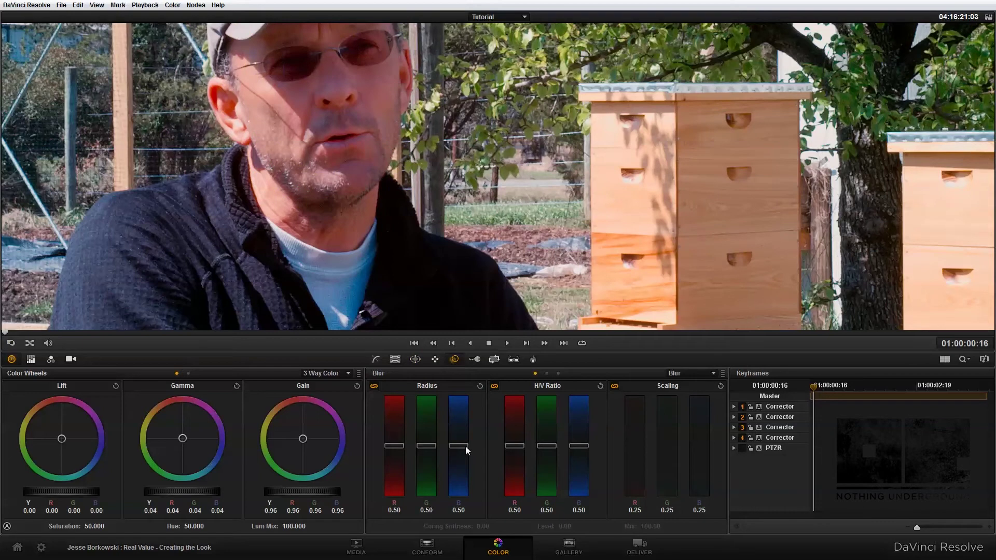
left_click_drag(464, 447, 464, 445)
left_click_drag(463, 448, 463, 447)
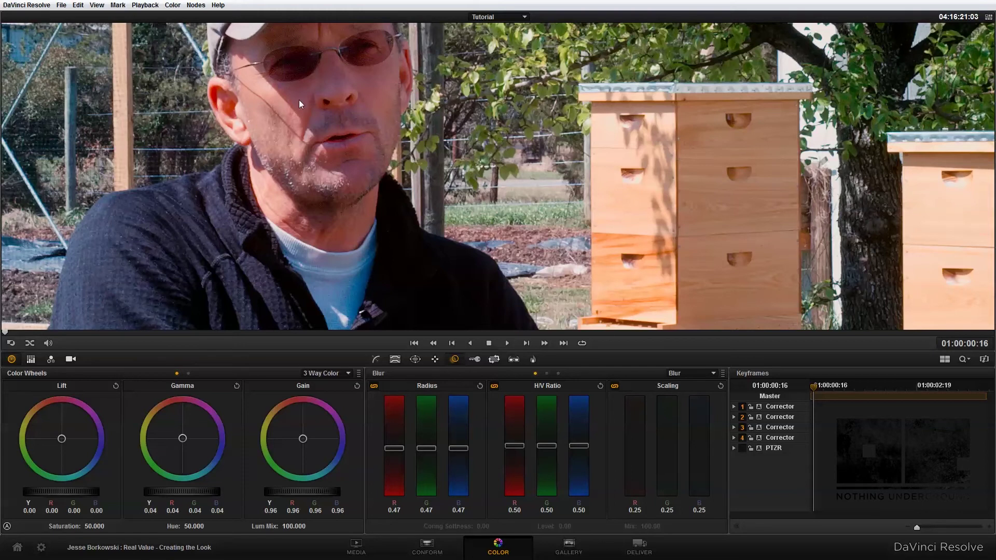
Step: Track node 4's face window forward through the clip
left_click(415, 360)
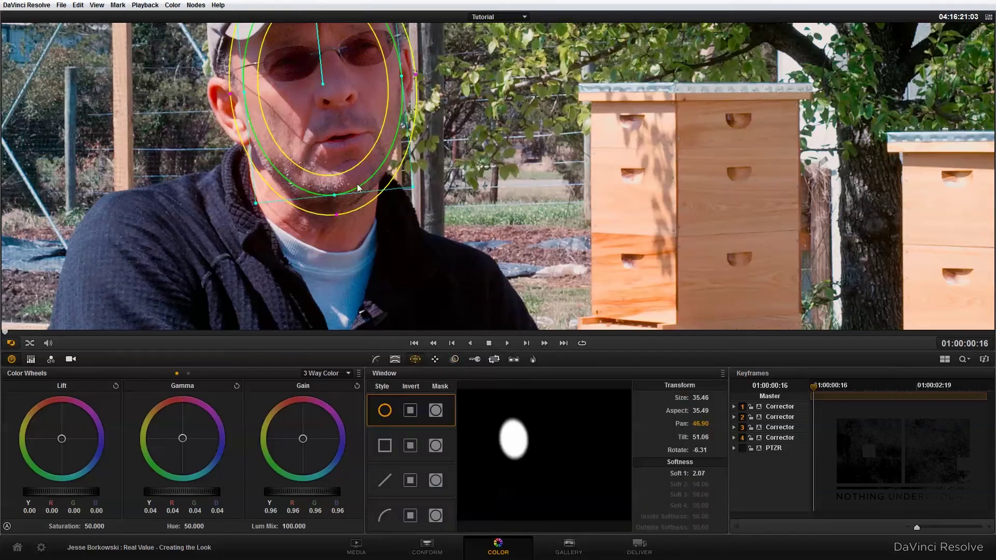
left_click(438, 358)
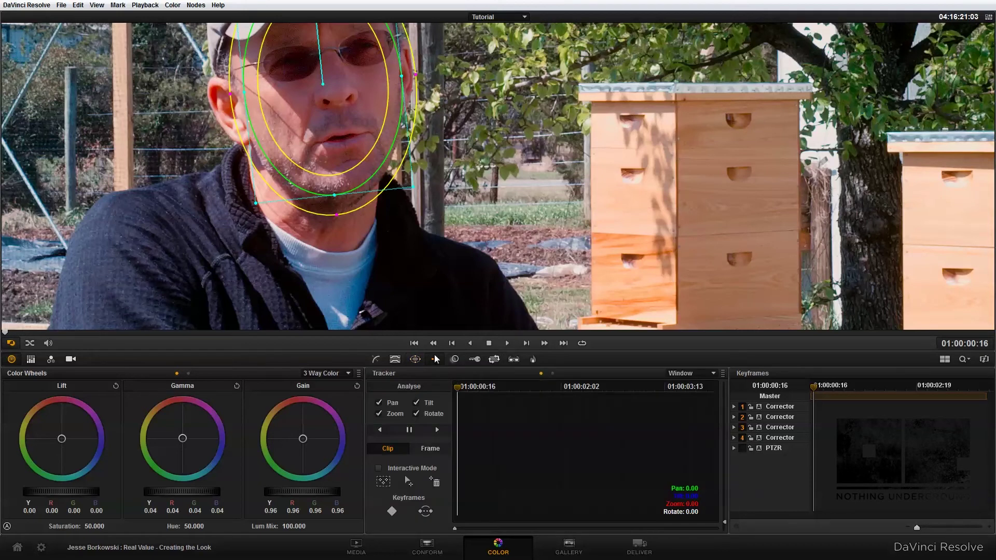
left_click(436, 429)
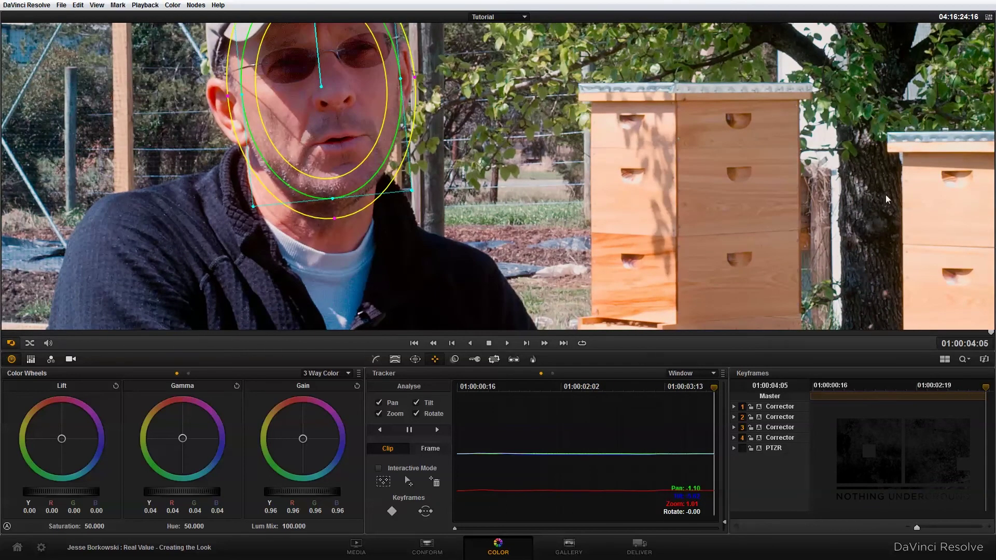
Step: Restore the standard viewer layout, fit the image, and add a new corrector node
left_click(989, 17)
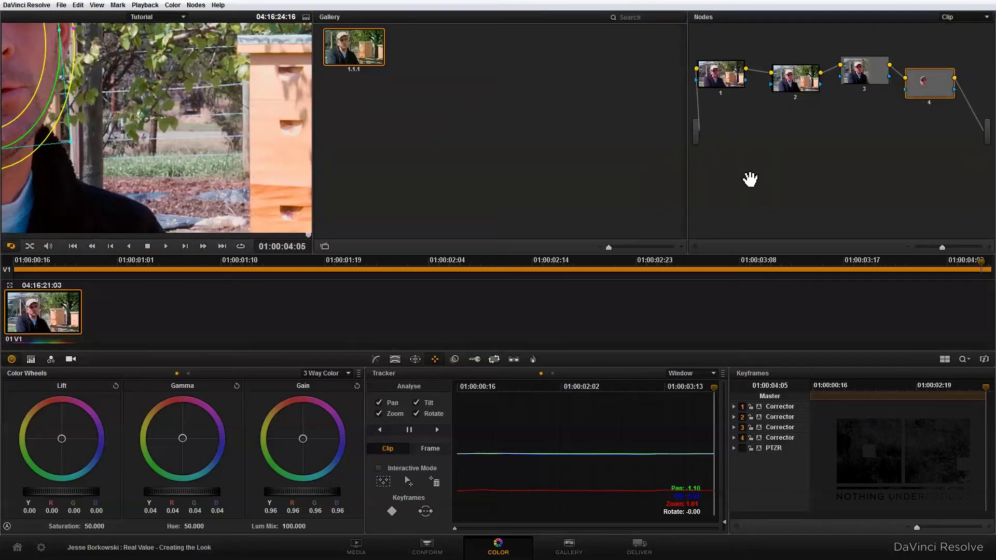
key("shift+z")
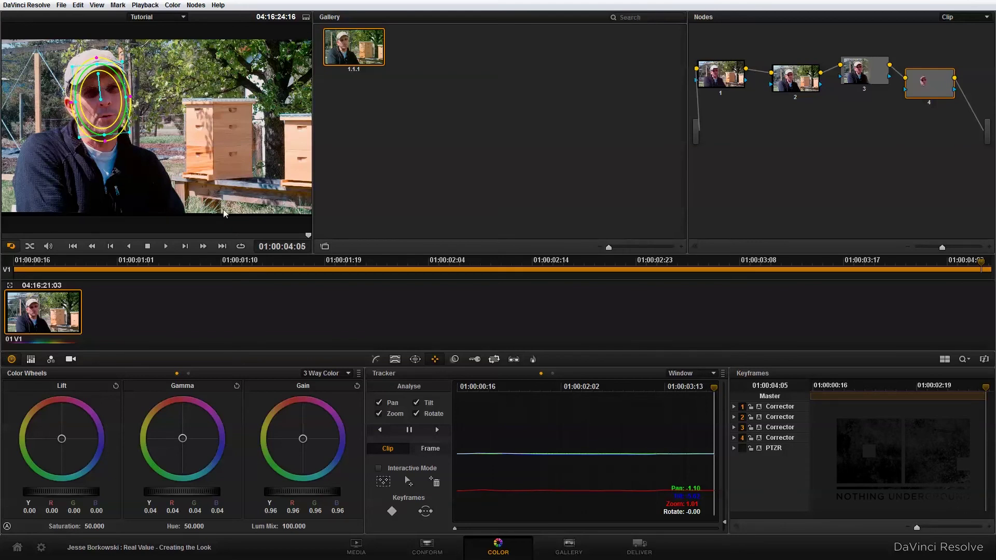
right_click(765, 154)
mouse_move(856, 176)
left_click(899, 169)
Step: Connect node 5 after node 4 and tidy the node layout
left_click_drag(761, 151, 967, 104)
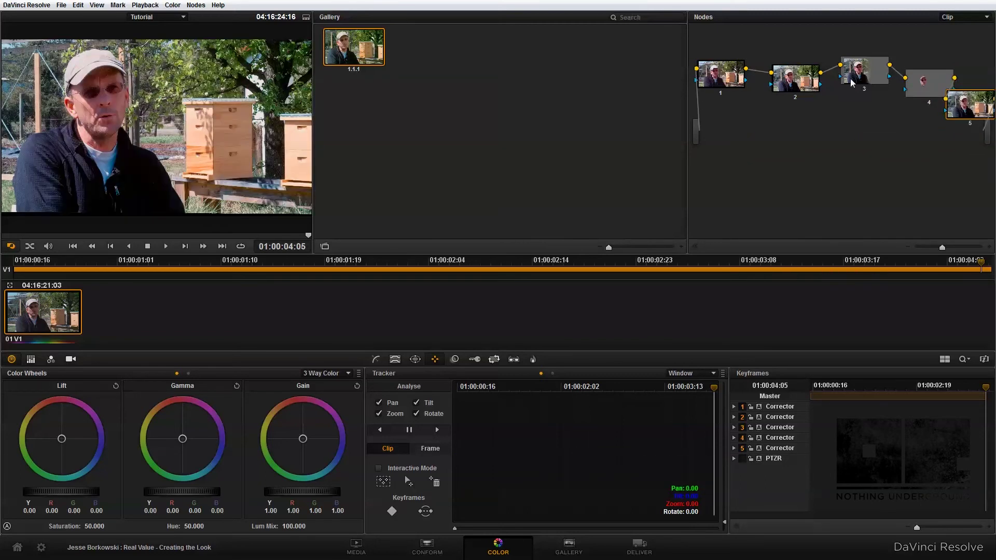
left_click_drag(861, 73, 848, 65)
left_click_drag(923, 85, 912, 69)
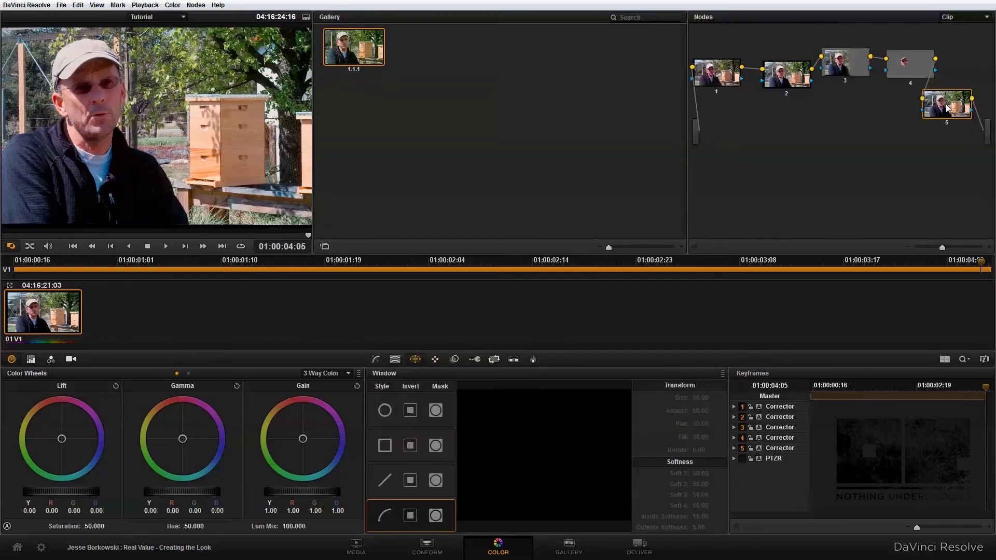
Step: Give node 5 a freehand curve window instead of a circle, and enlarge the viewer
left_click_drag(947, 108, 947, 111)
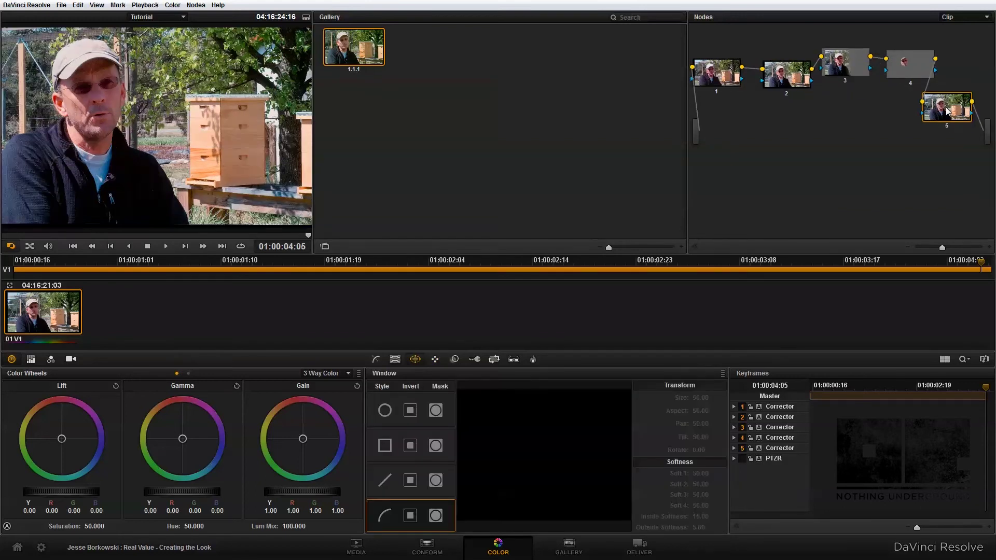
left_click(385, 515)
left_click(388, 515)
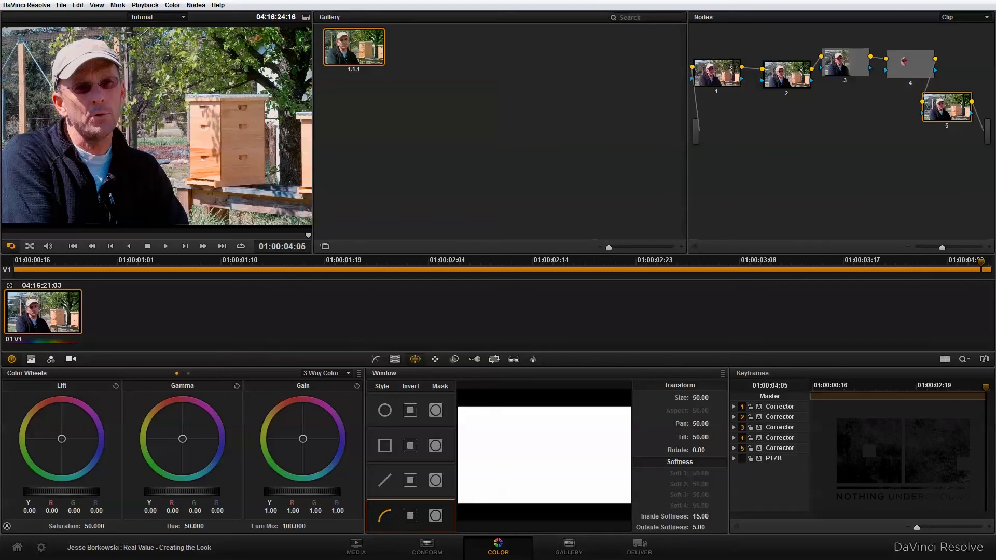
left_click(385, 410)
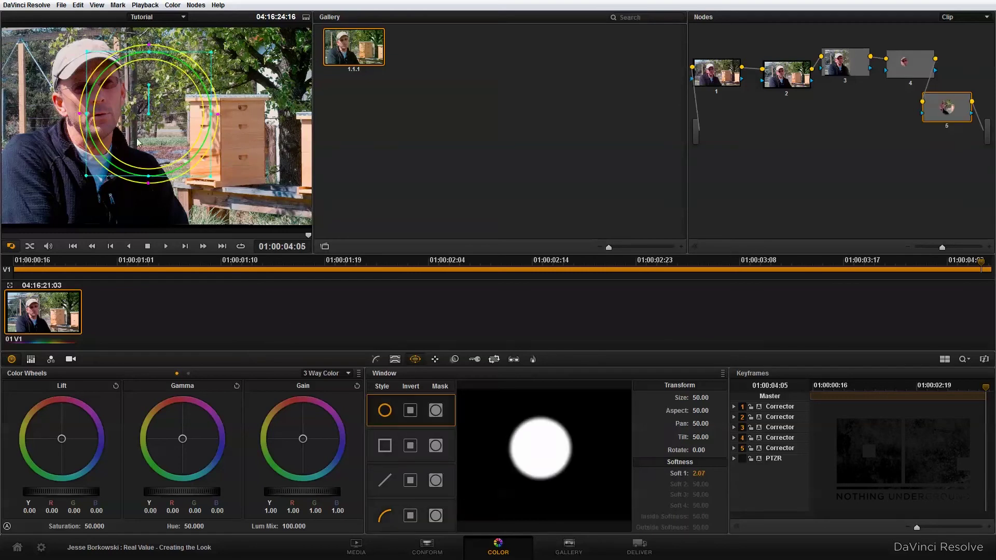
left_click(385, 410)
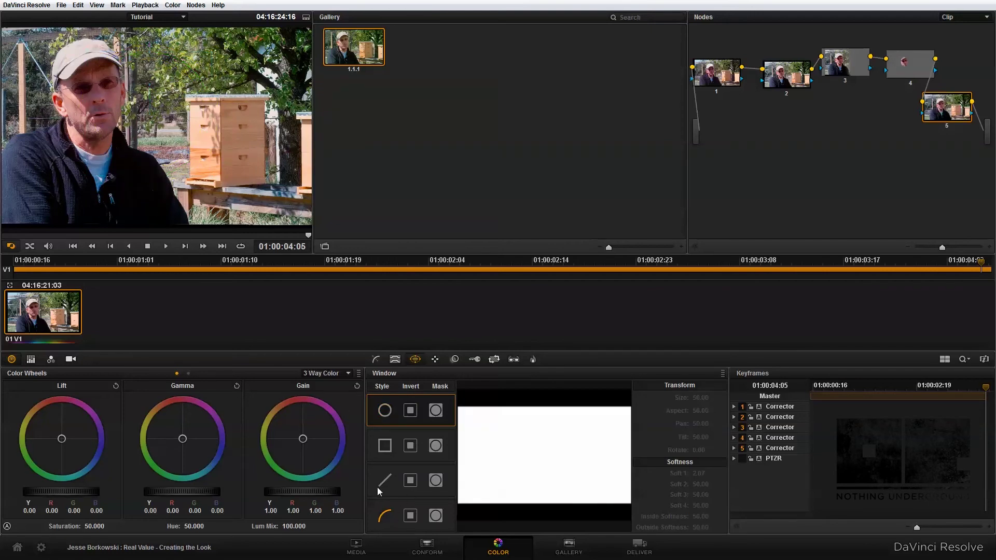
left_click(386, 515)
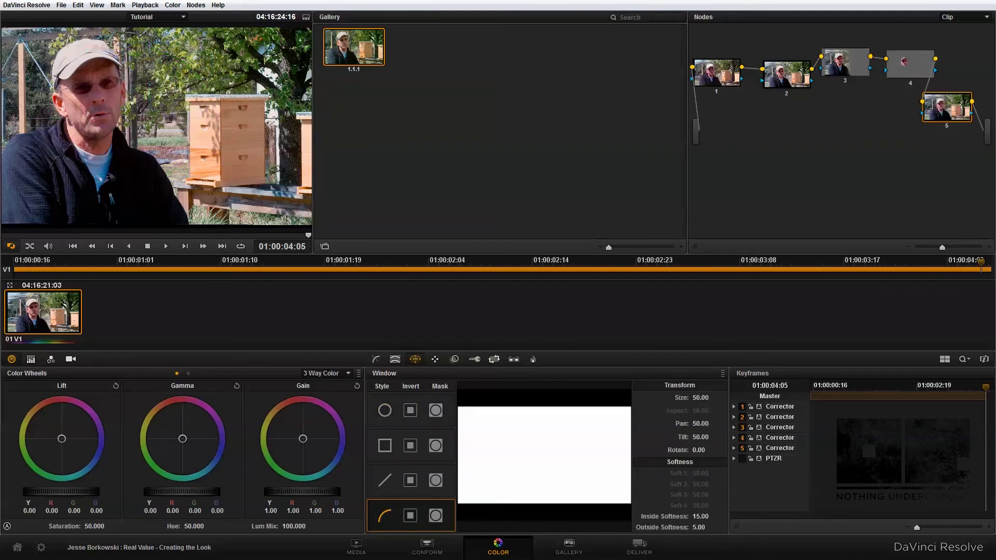
left_click(306, 18)
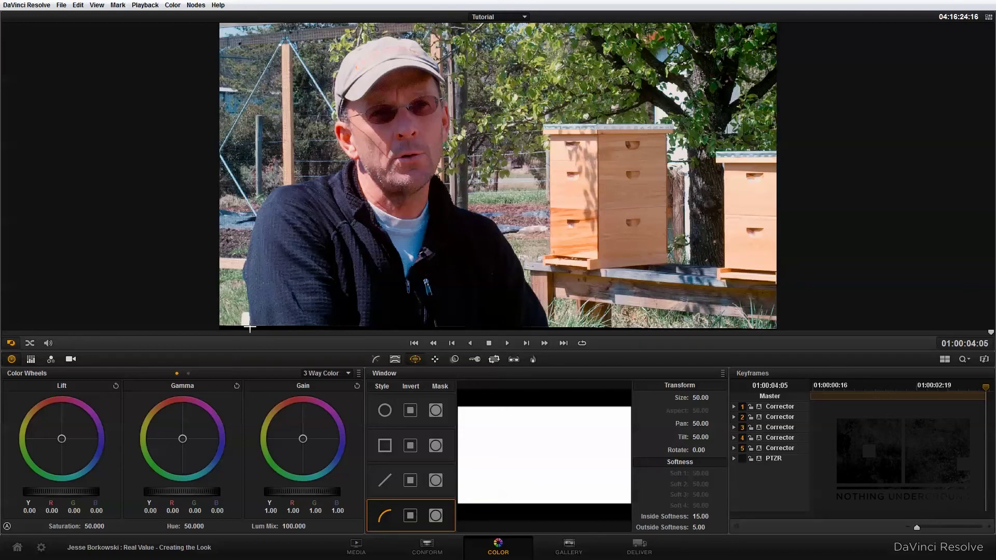
Step: Place curve points around the man's left shoulder, cap, head and right shoulder, bottom to bottom
left_click(250, 326)
left_click(249, 232)
left_click(288, 183)
left_click(340, 165)
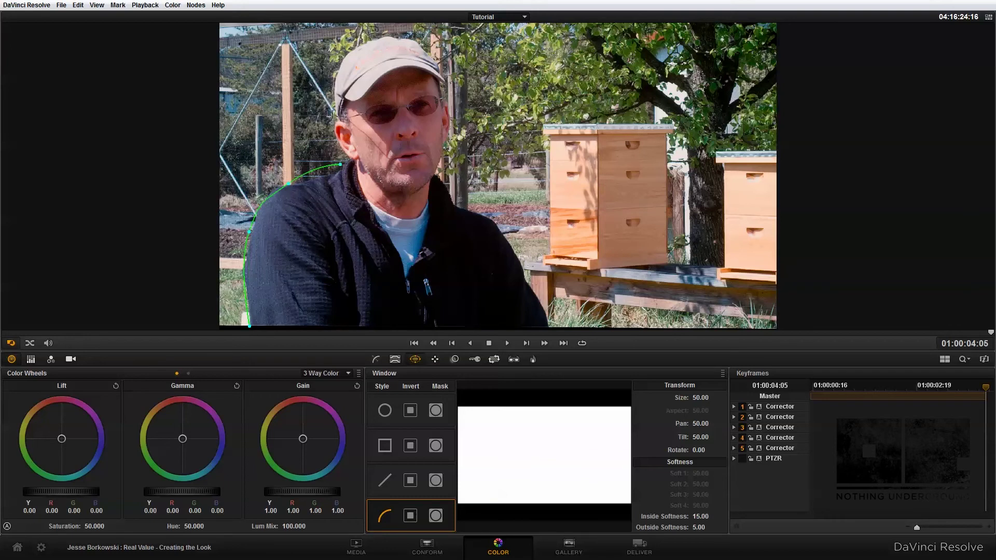
left_click(336, 79)
left_click(377, 39)
left_click(440, 68)
left_click(448, 150)
left_click(452, 200)
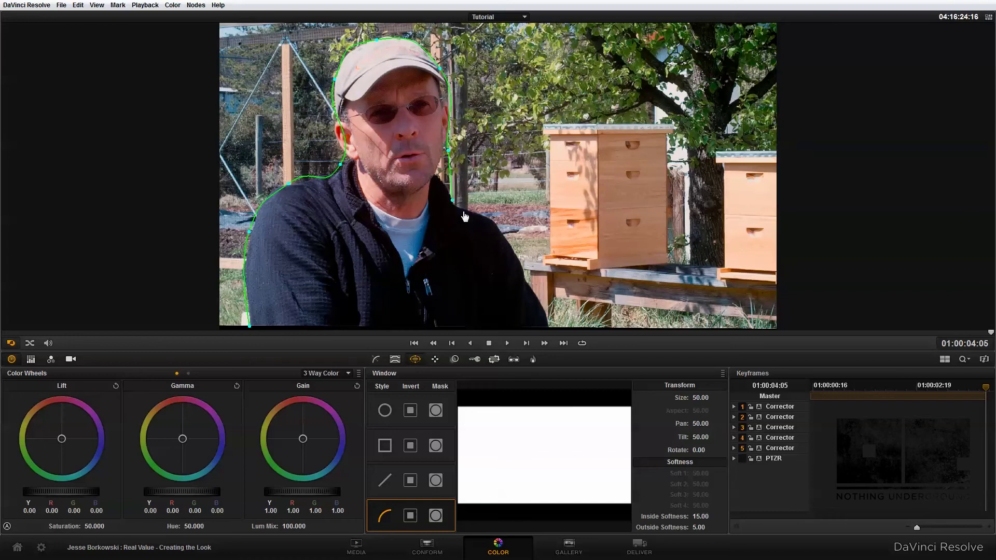
left_click(513, 249)
left_click(549, 328)
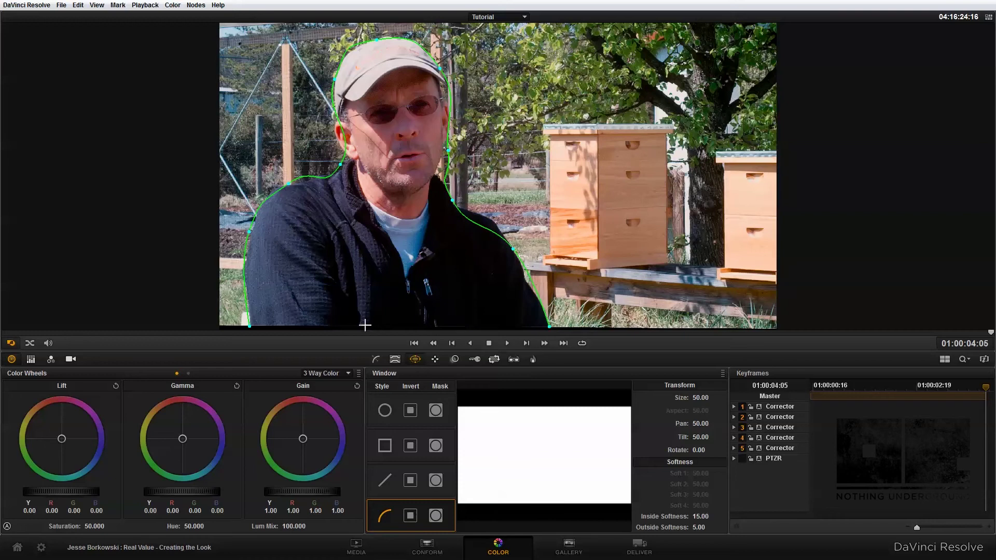
Step: Close the curve, smooth it over the cap, set softness 5.70 inside, 2.12 outside, Size 44.90
left_click(249, 328)
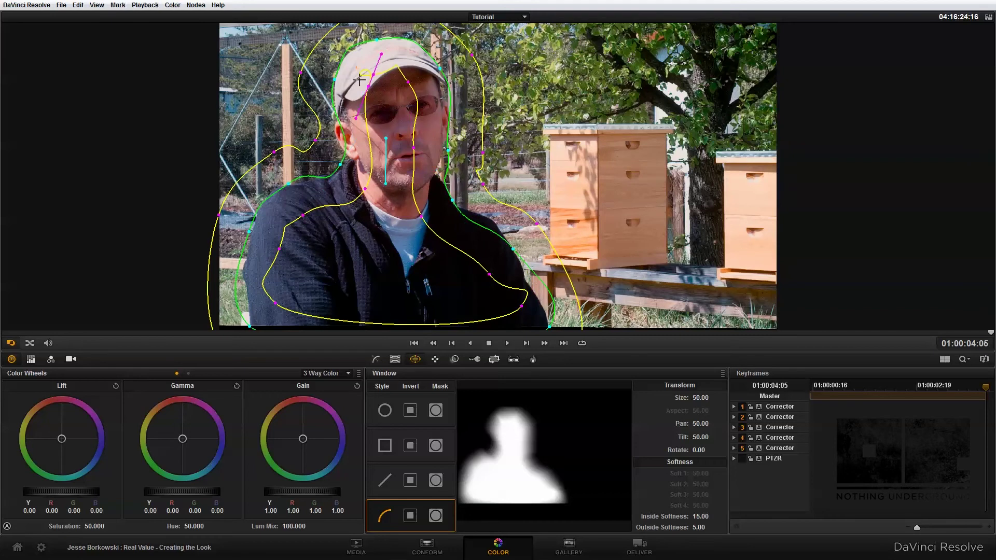
left_click_drag(368, 83, 356, 119)
mouse_move(707, 522)
left_mouse_down()
mouse_move(690, 523)
mouse_move(709, 513)
mouse_move(702, 534)
left_mouse_up()
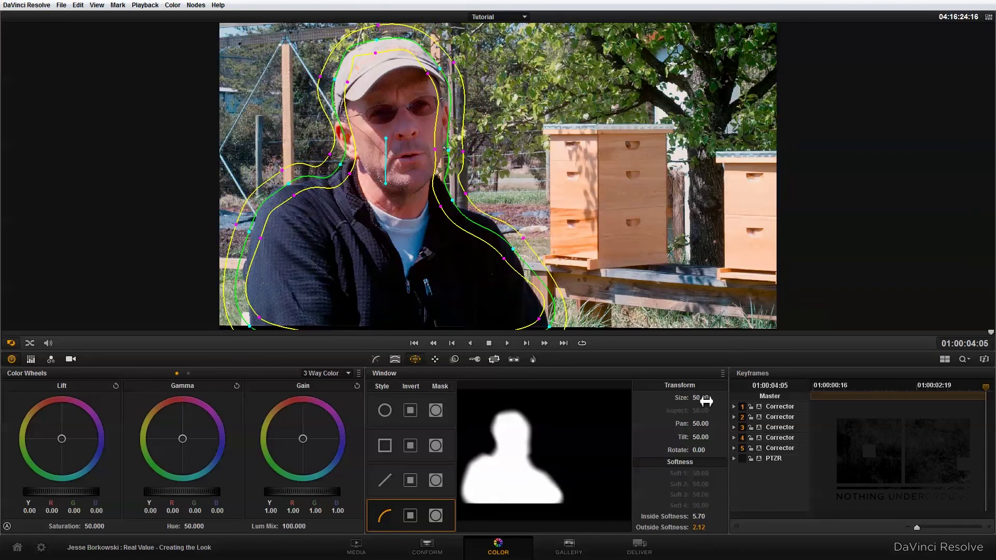
left_click_drag(700, 397, 722, 415)
Step: Nudge the silhouette window slightly and pull the lower-right outline and inner softness points into place
left_click_drag(456, 296, 454, 291)
left_click_drag(524, 321, 541, 335)
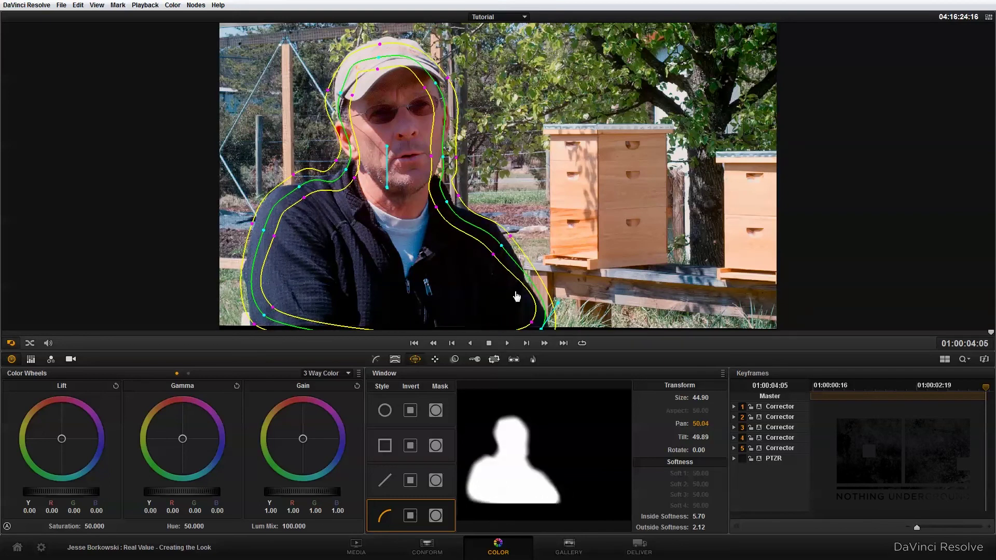
left_click(490, 256)
left_click_drag(489, 257, 450, 149)
Step: Tighten the outline and softness curve around the top of the cap and right shoulder
left_click_drag(379, 56, 389, 48)
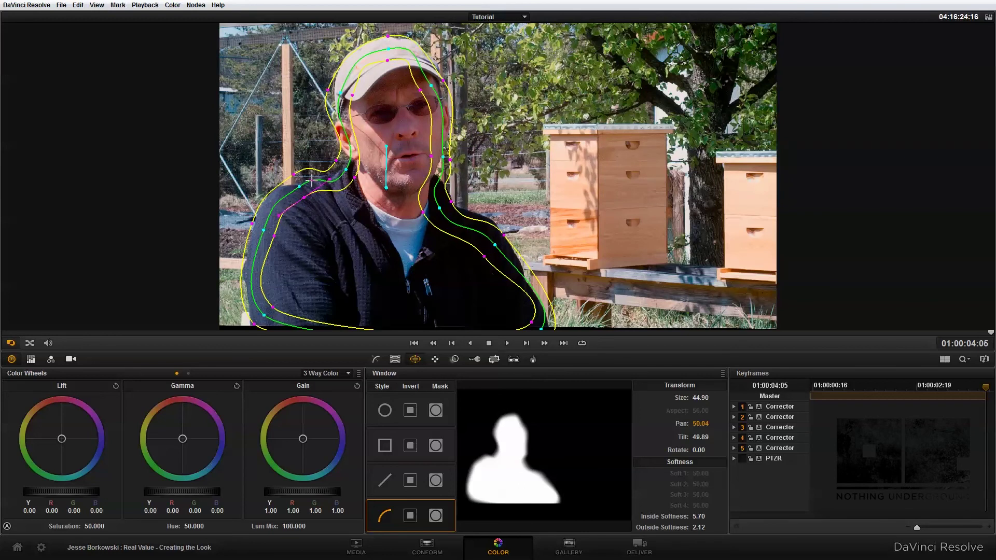
left_click(497, 244)
left_click_drag(497, 243, 449, 203)
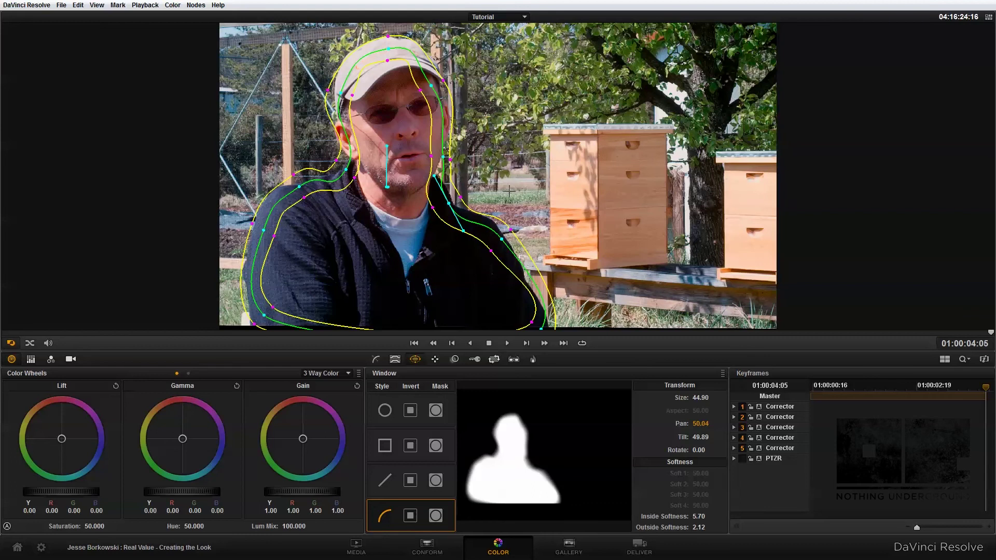
left_click(431, 156)
left_click_drag(429, 126, 446, 158)
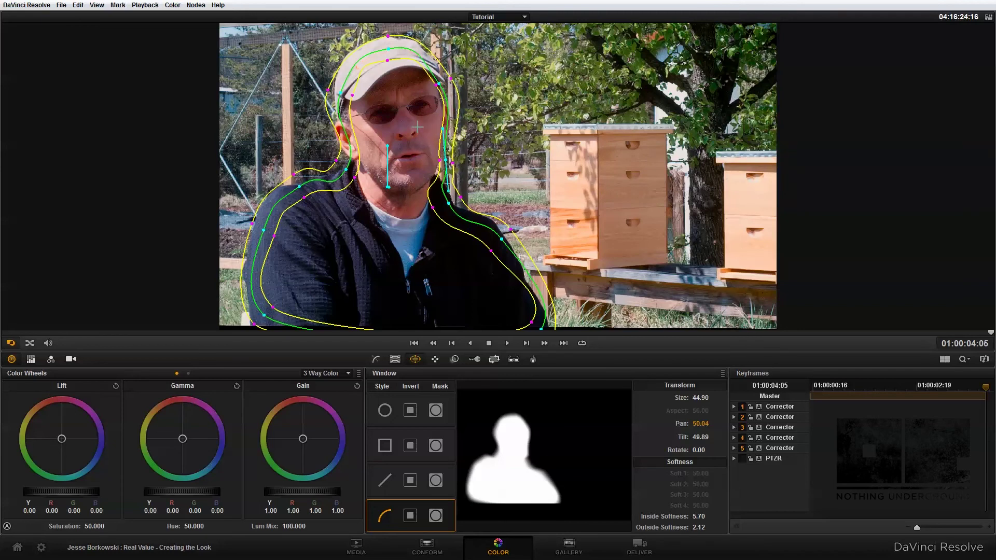
Step: Invert node 5's silhouette window to target the background and lower Gain to 0.88
left_click(446, 159)
left_click(433, 207)
left_click(411, 516)
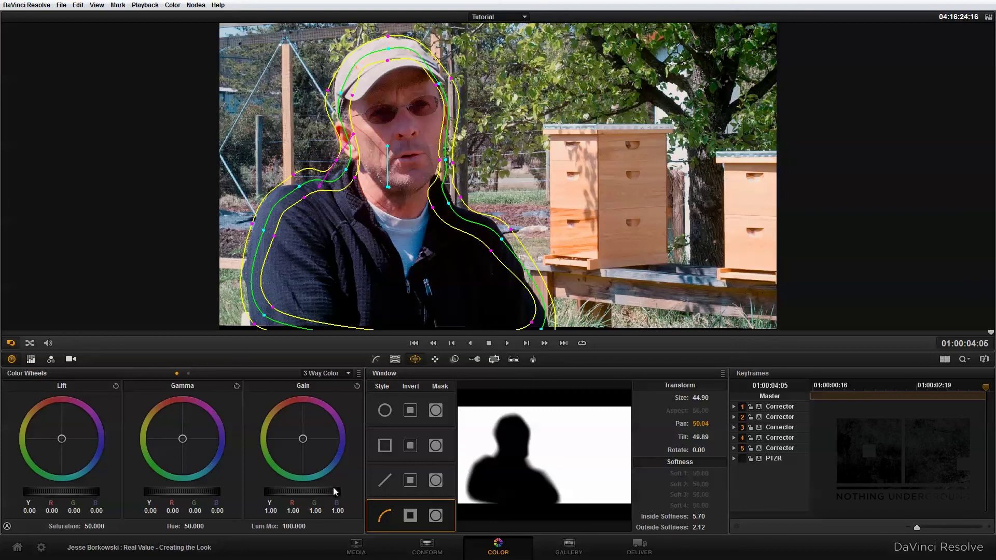
left_click_drag(335, 493, 266, 489)
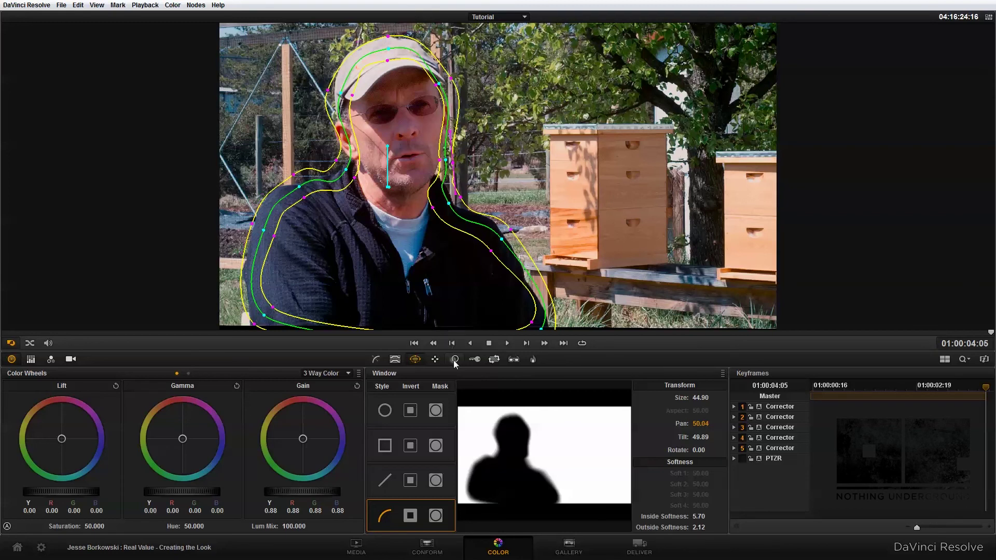
Step: Blur node 5's background in Mist mode with radius 0.56 and scaling 0.12
left_click(454, 360)
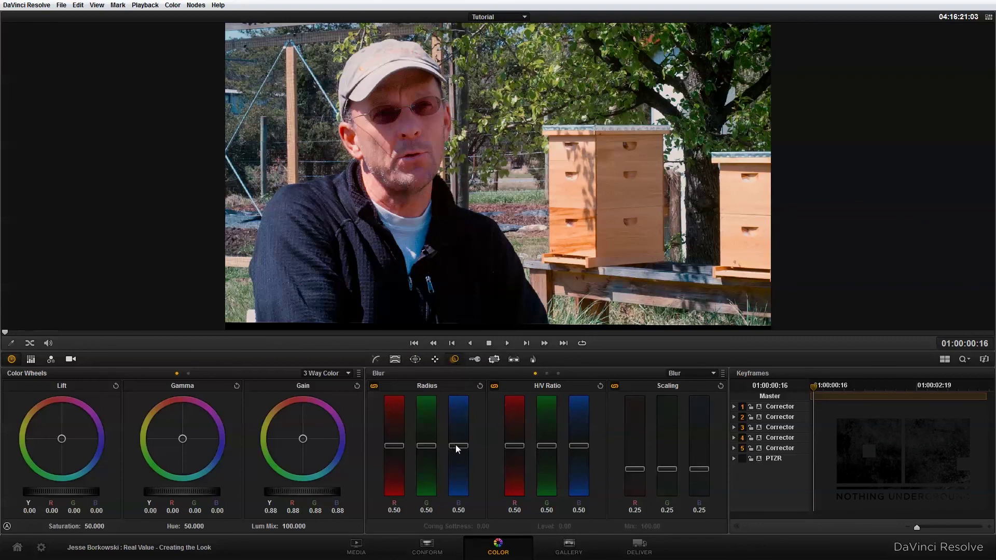
left_click_drag(456, 445, 456, 440)
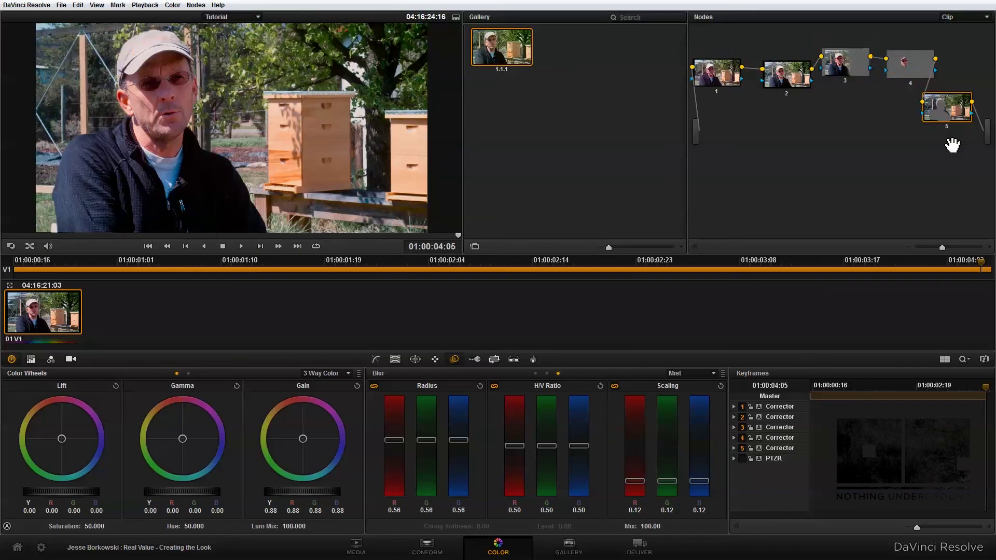
Step: Disable all nodes with Alt+D, then re-enable nodes 1 and 2 with Ctrl+D
key("alt+d")
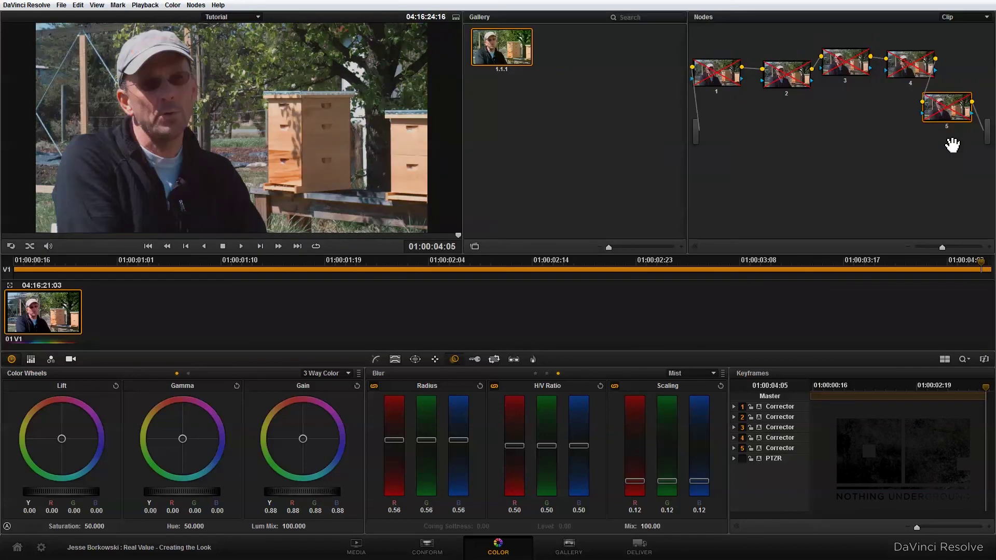
left_click(722, 83)
key("ctrl+d")
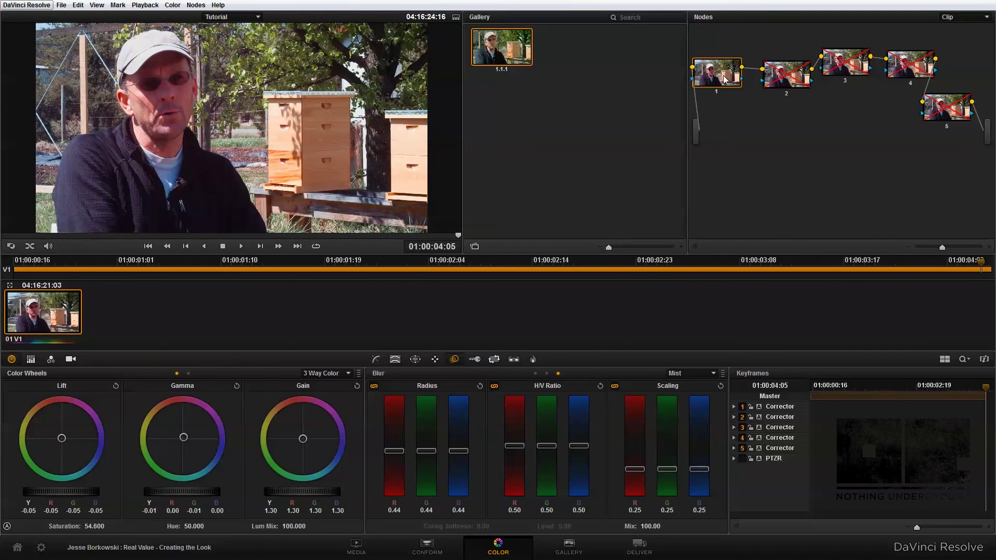
mouse_move(792, 86)
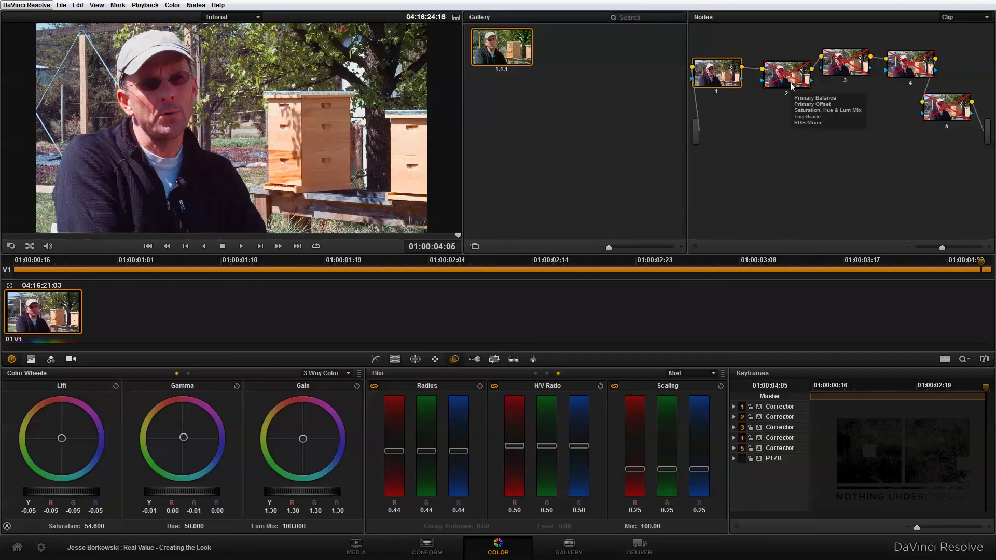
left_click(792, 87)
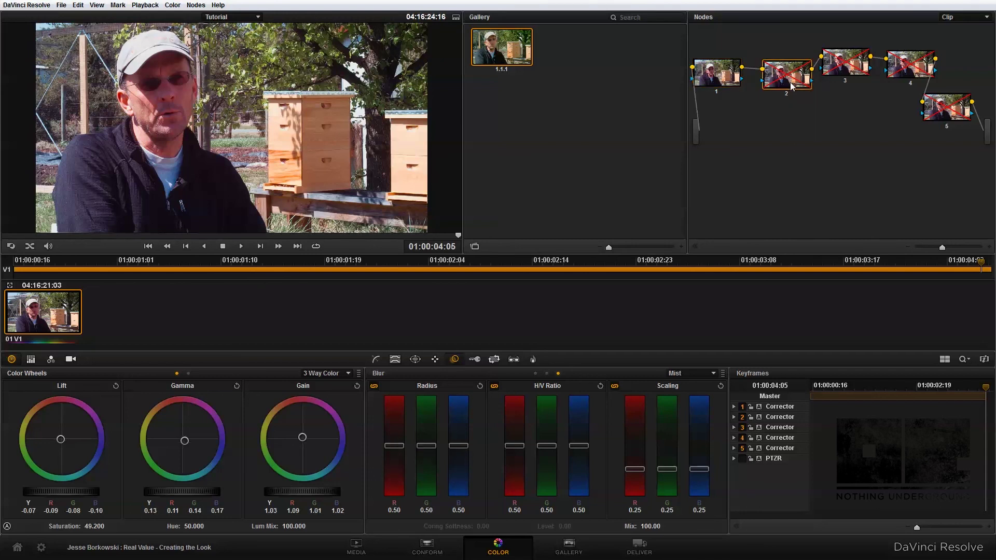
key("ctrl+d")
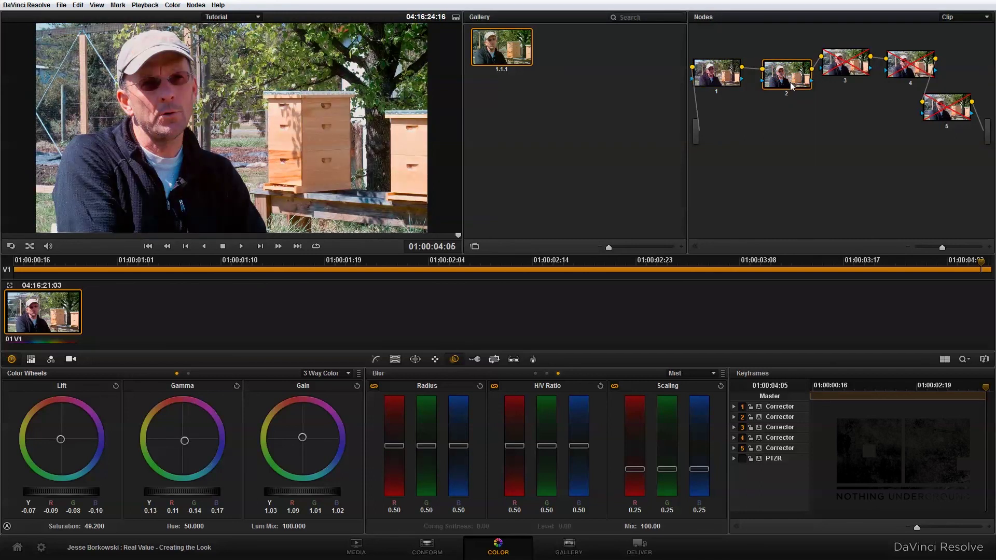
Step: Re-enable nodes 3 and 4 to show each stage's effect on the clip
left_click(845, 71)
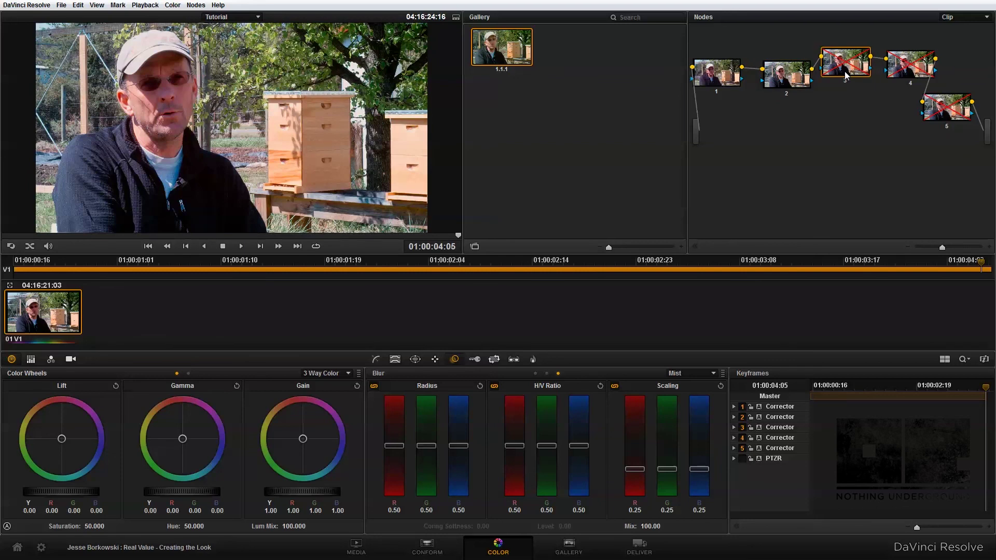
key("ctrl+d")
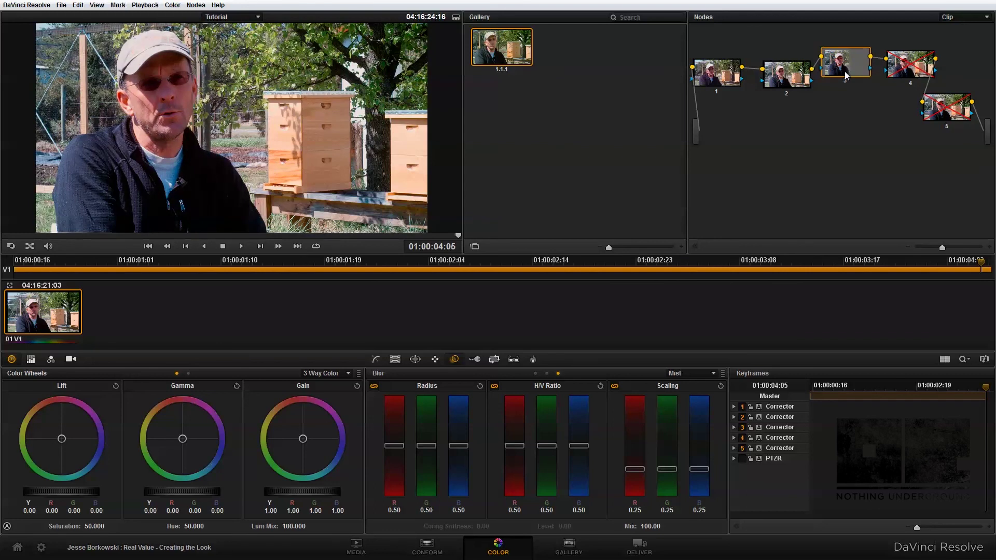
left_click(914, 77)
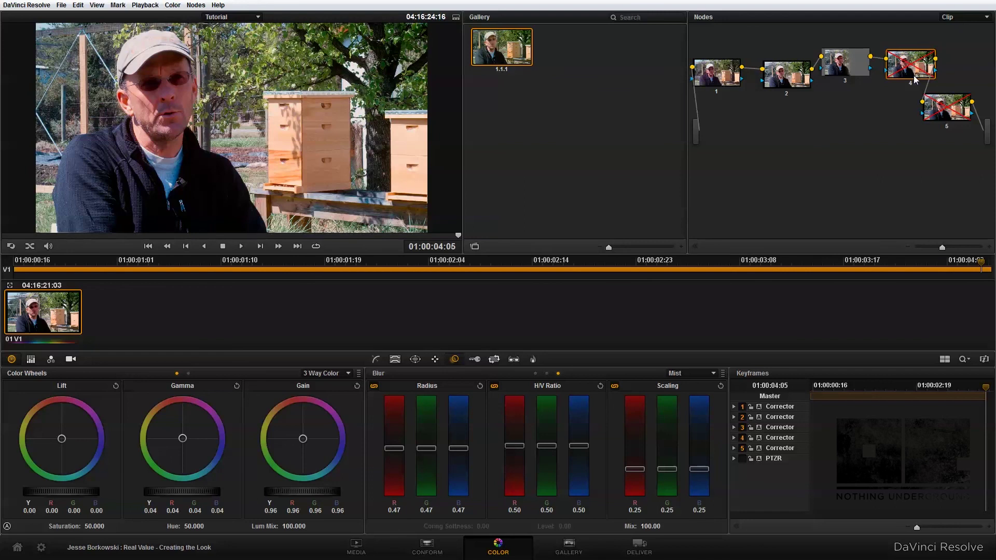
key("ctrl+d")
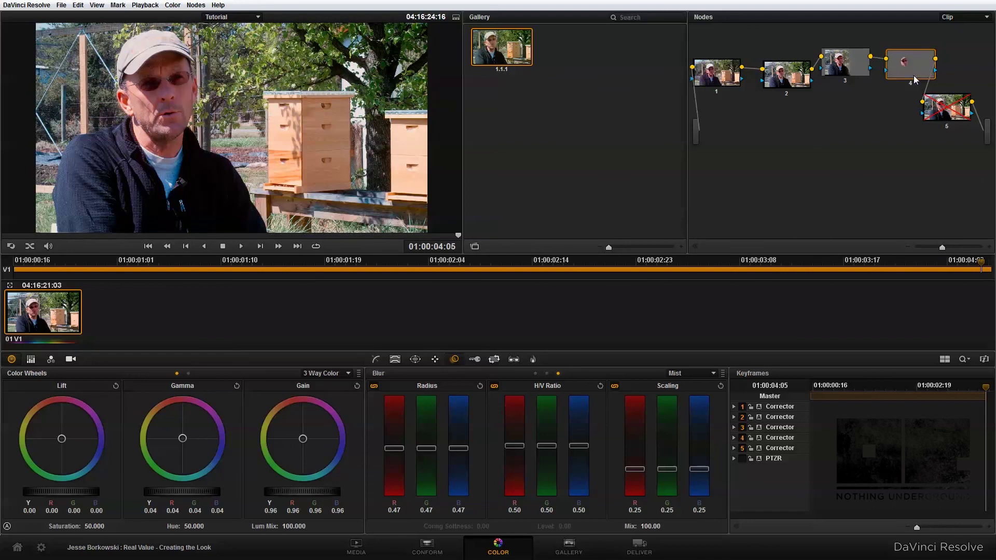
key("ctrl+d")
Step: Select node 5, the background-darkening and blur node, to bring it back into the grade
left_click(951, 115)
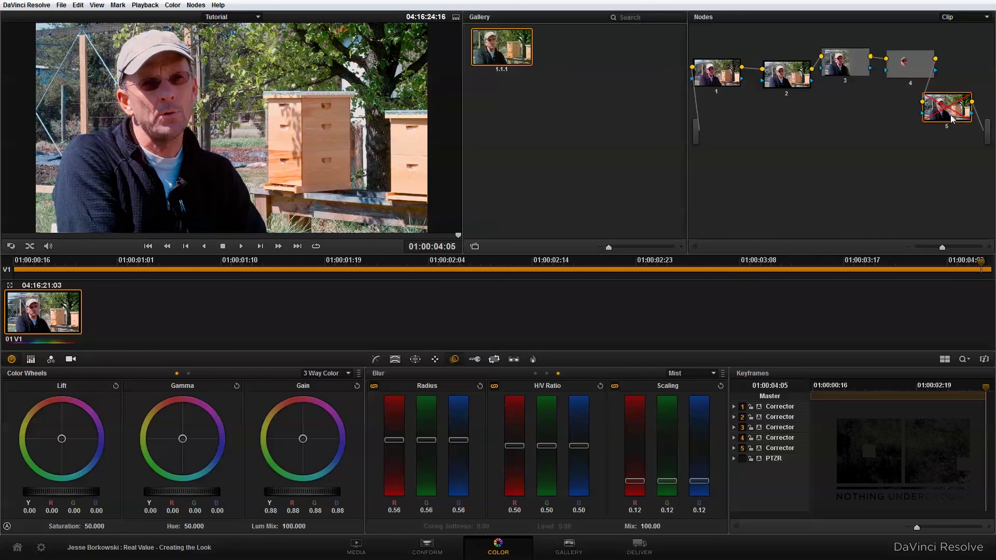